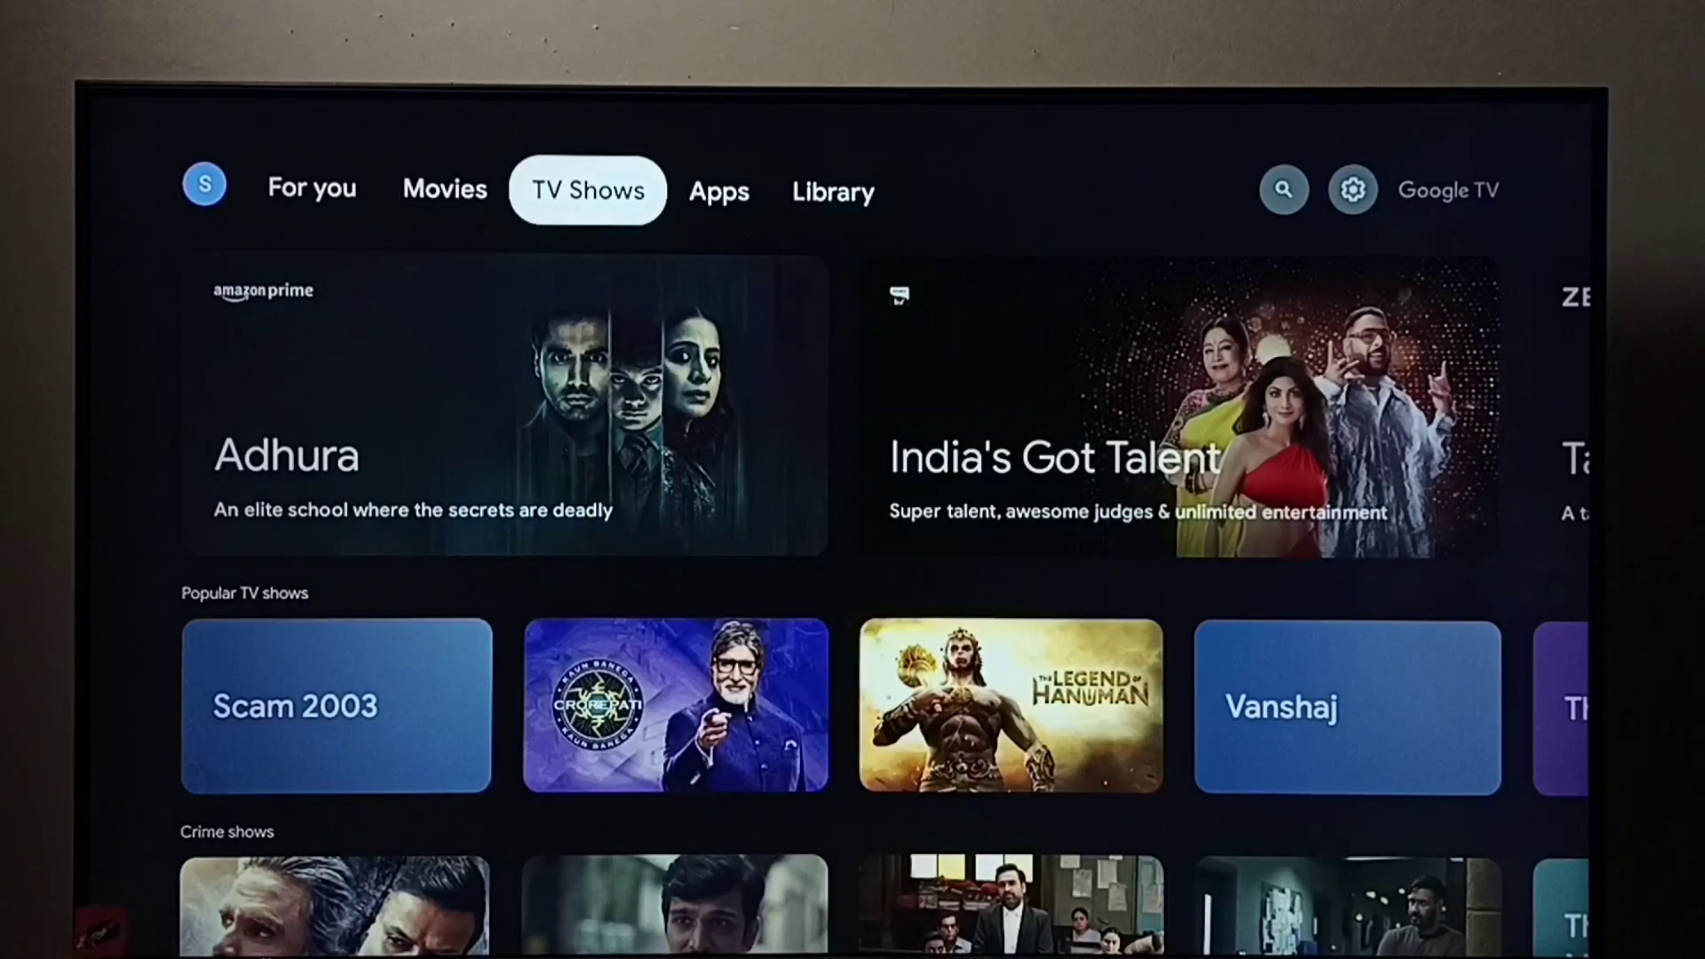
Go from the home screen through quick settings to Settings > Display and sound > Resolution
key(Right)
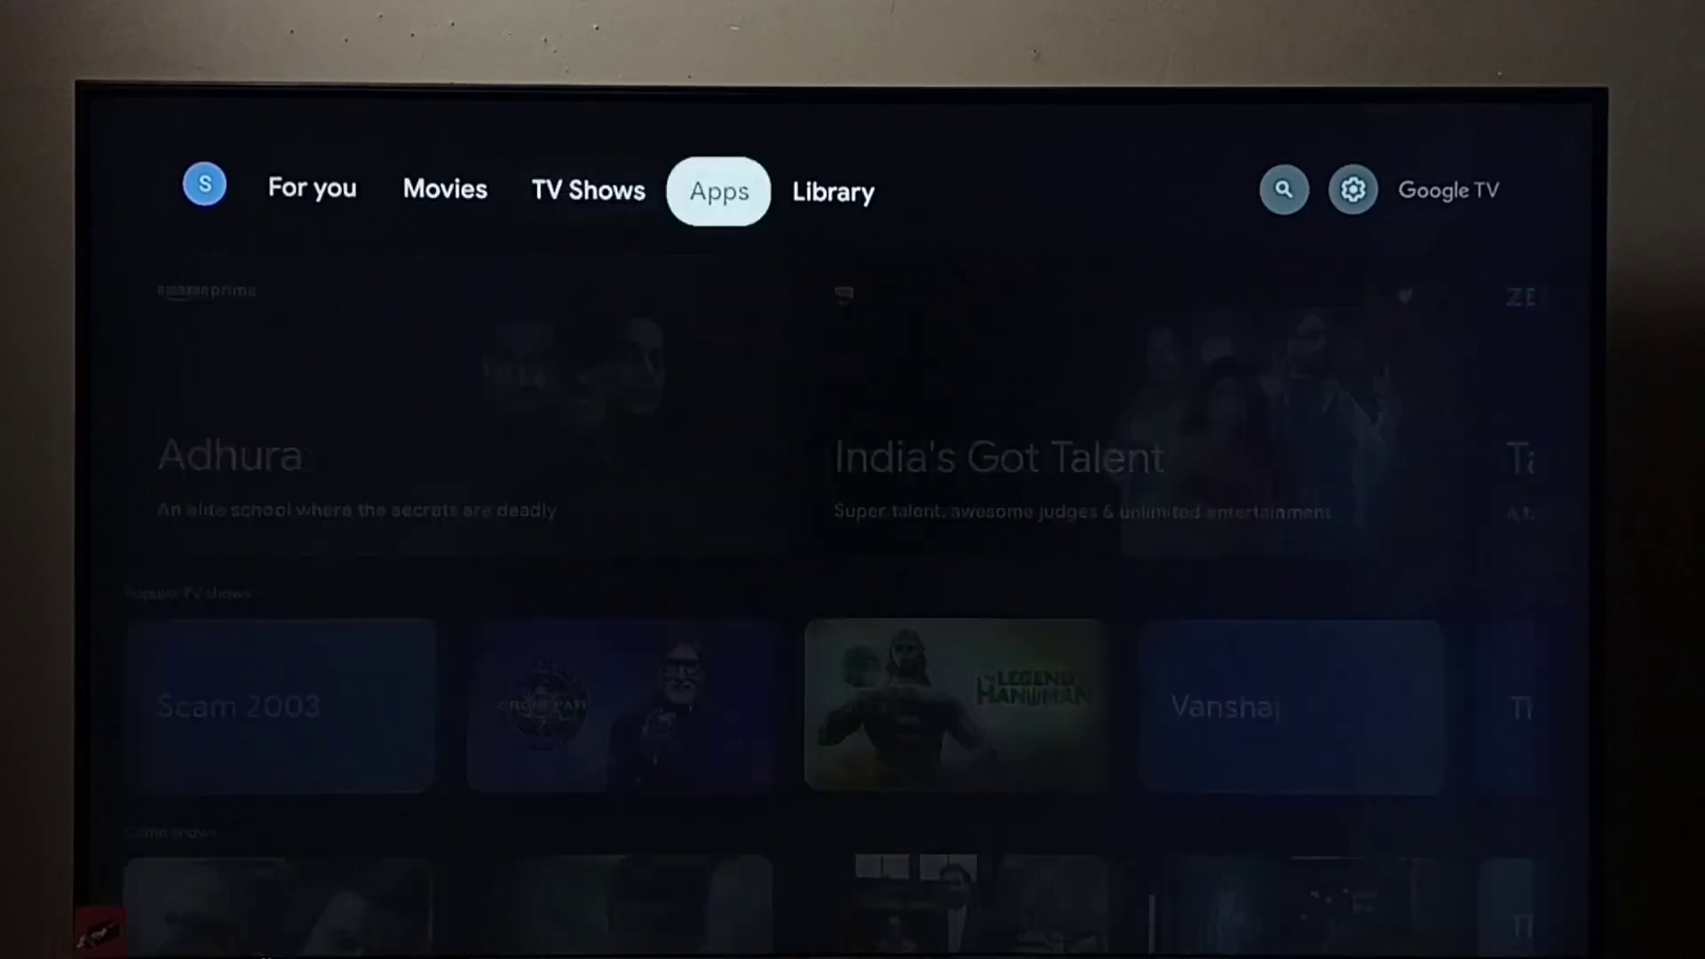
key(Right)
key(Right)
key(Right)
key(Return)
key(Left)
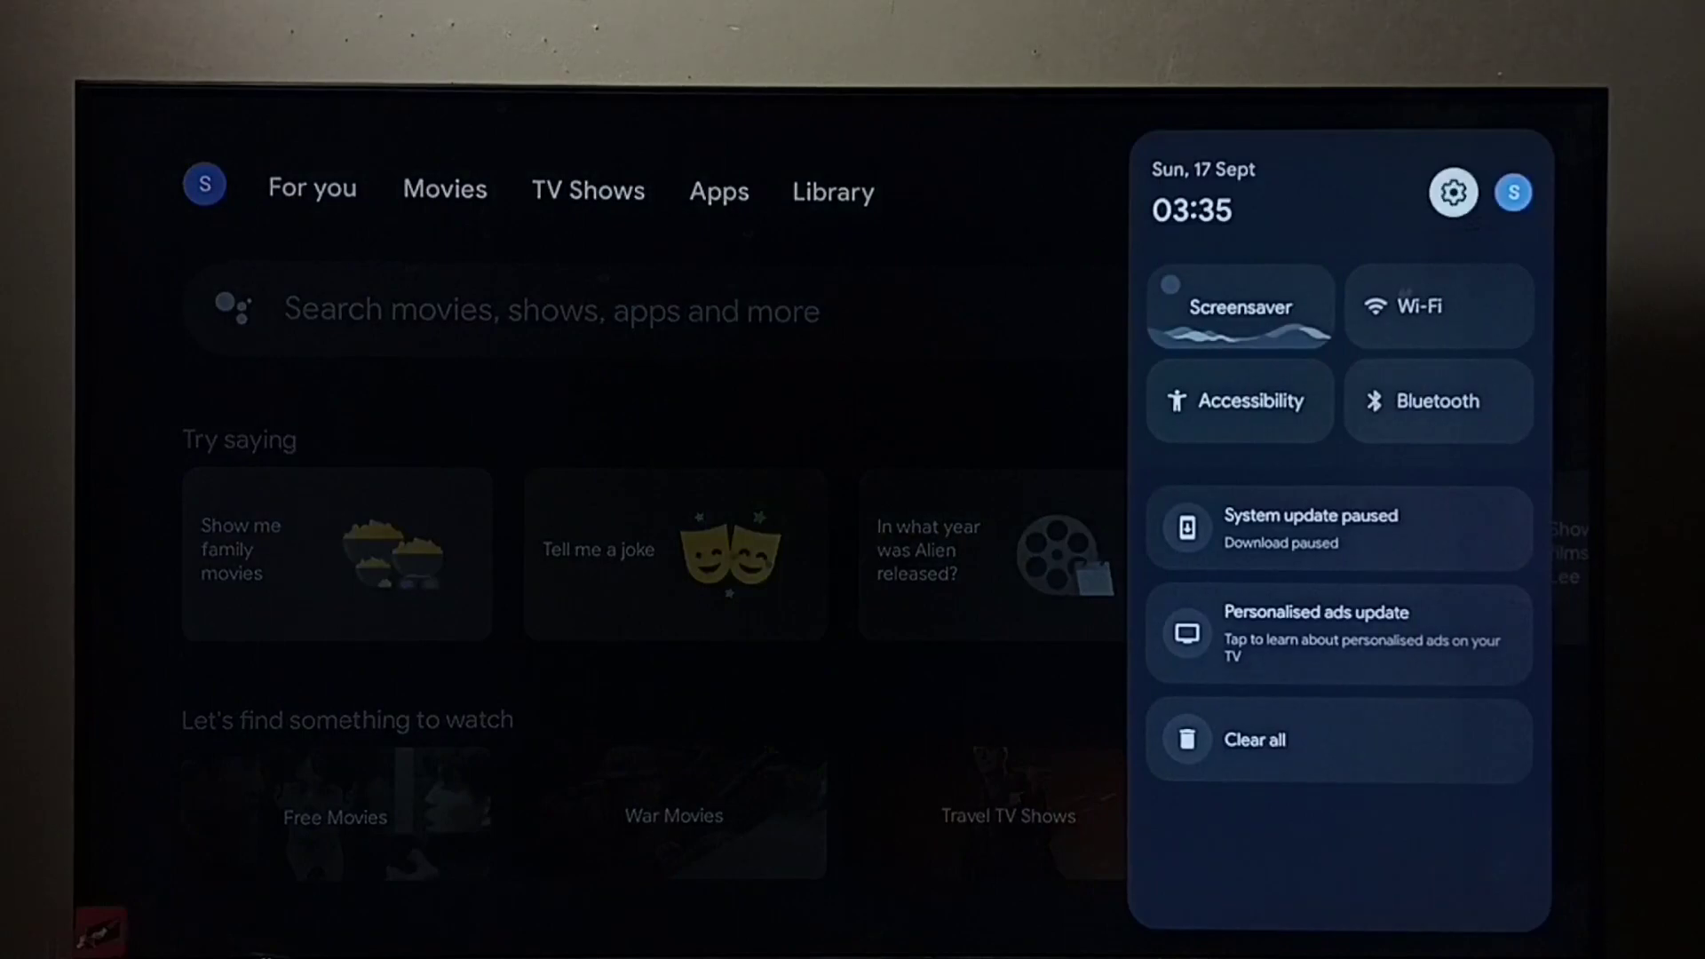
key(Return)
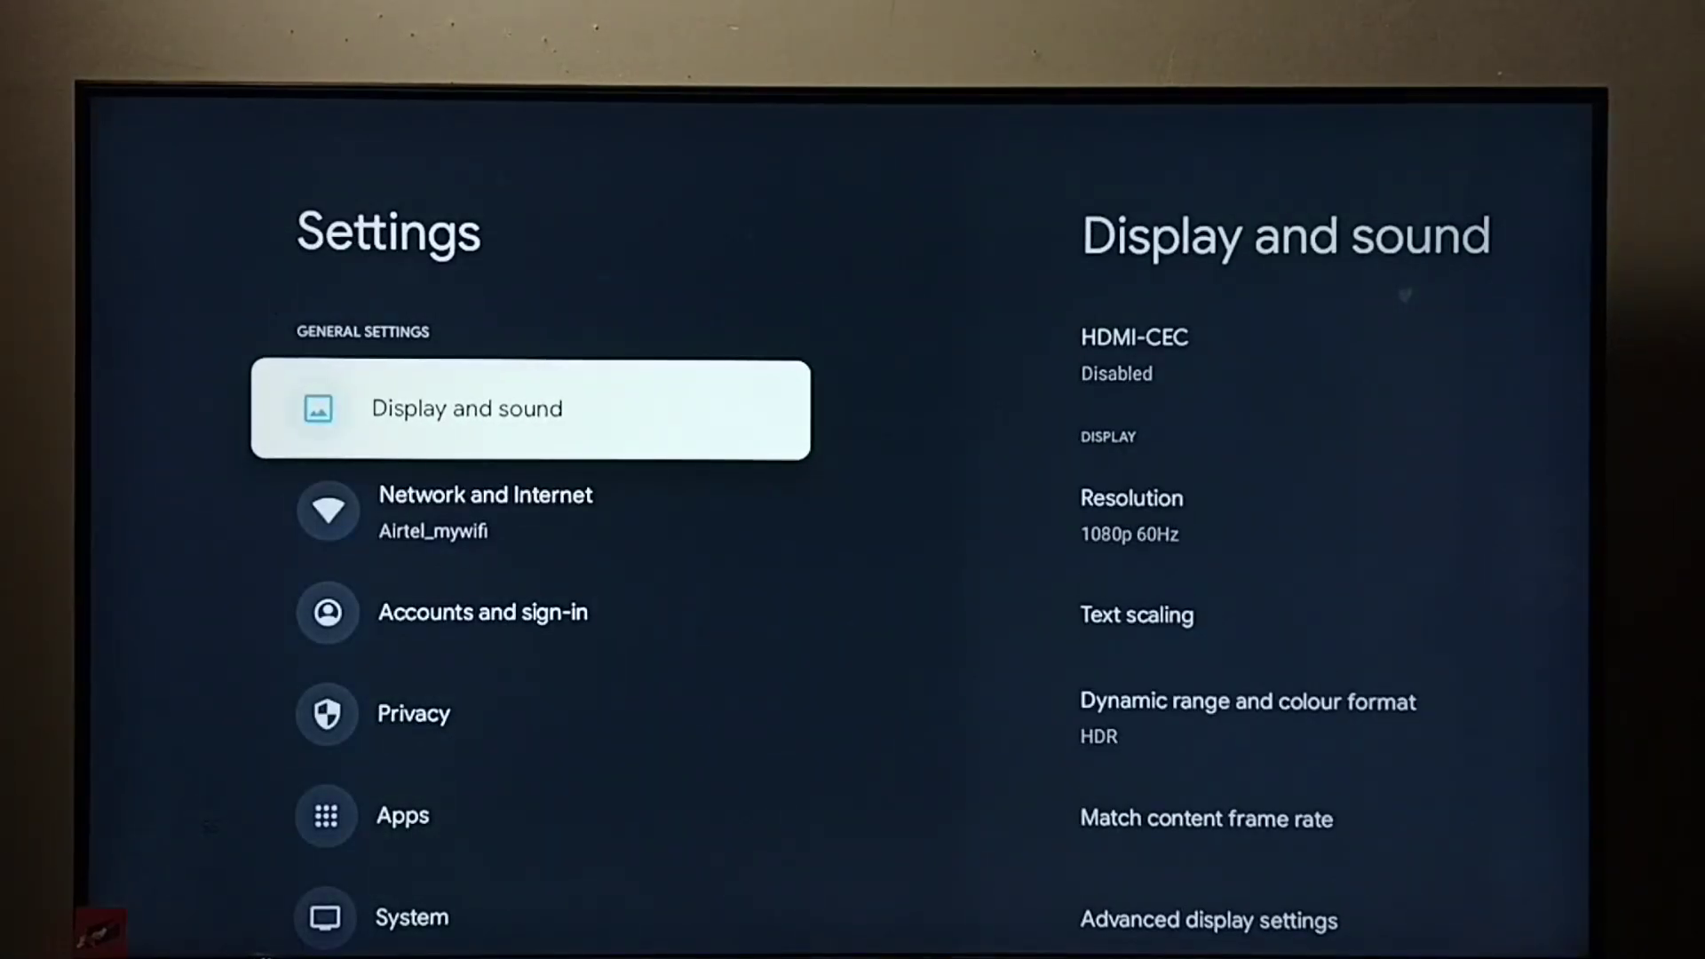
key(Return)
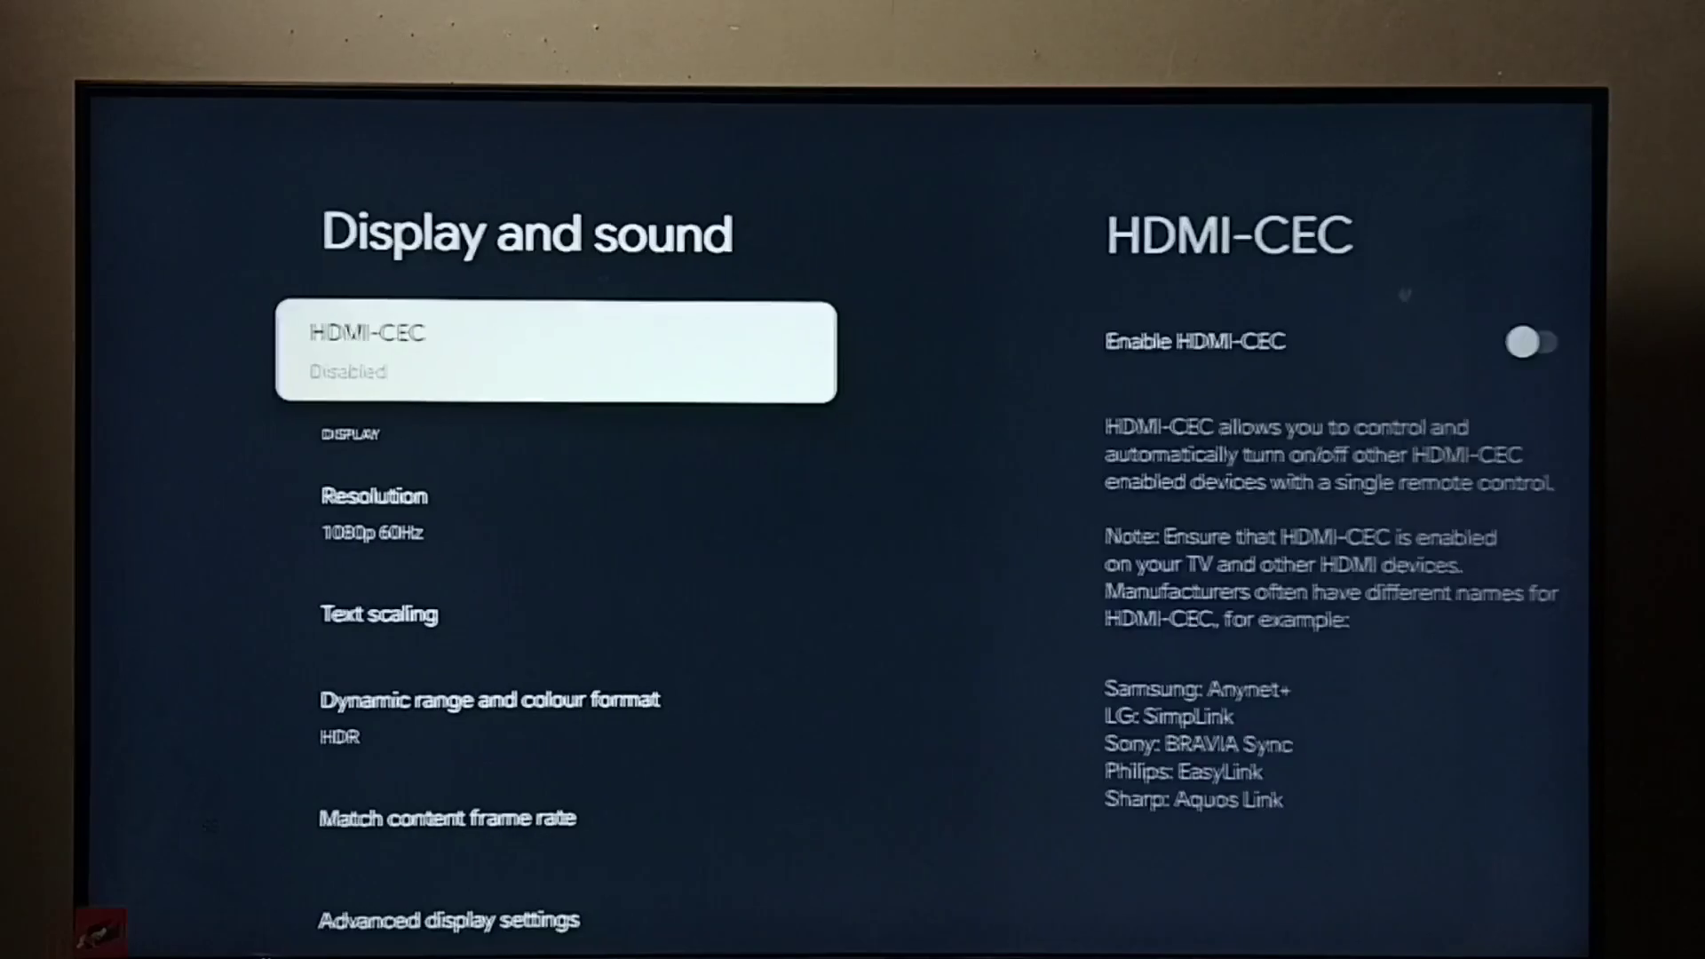
key(Down)
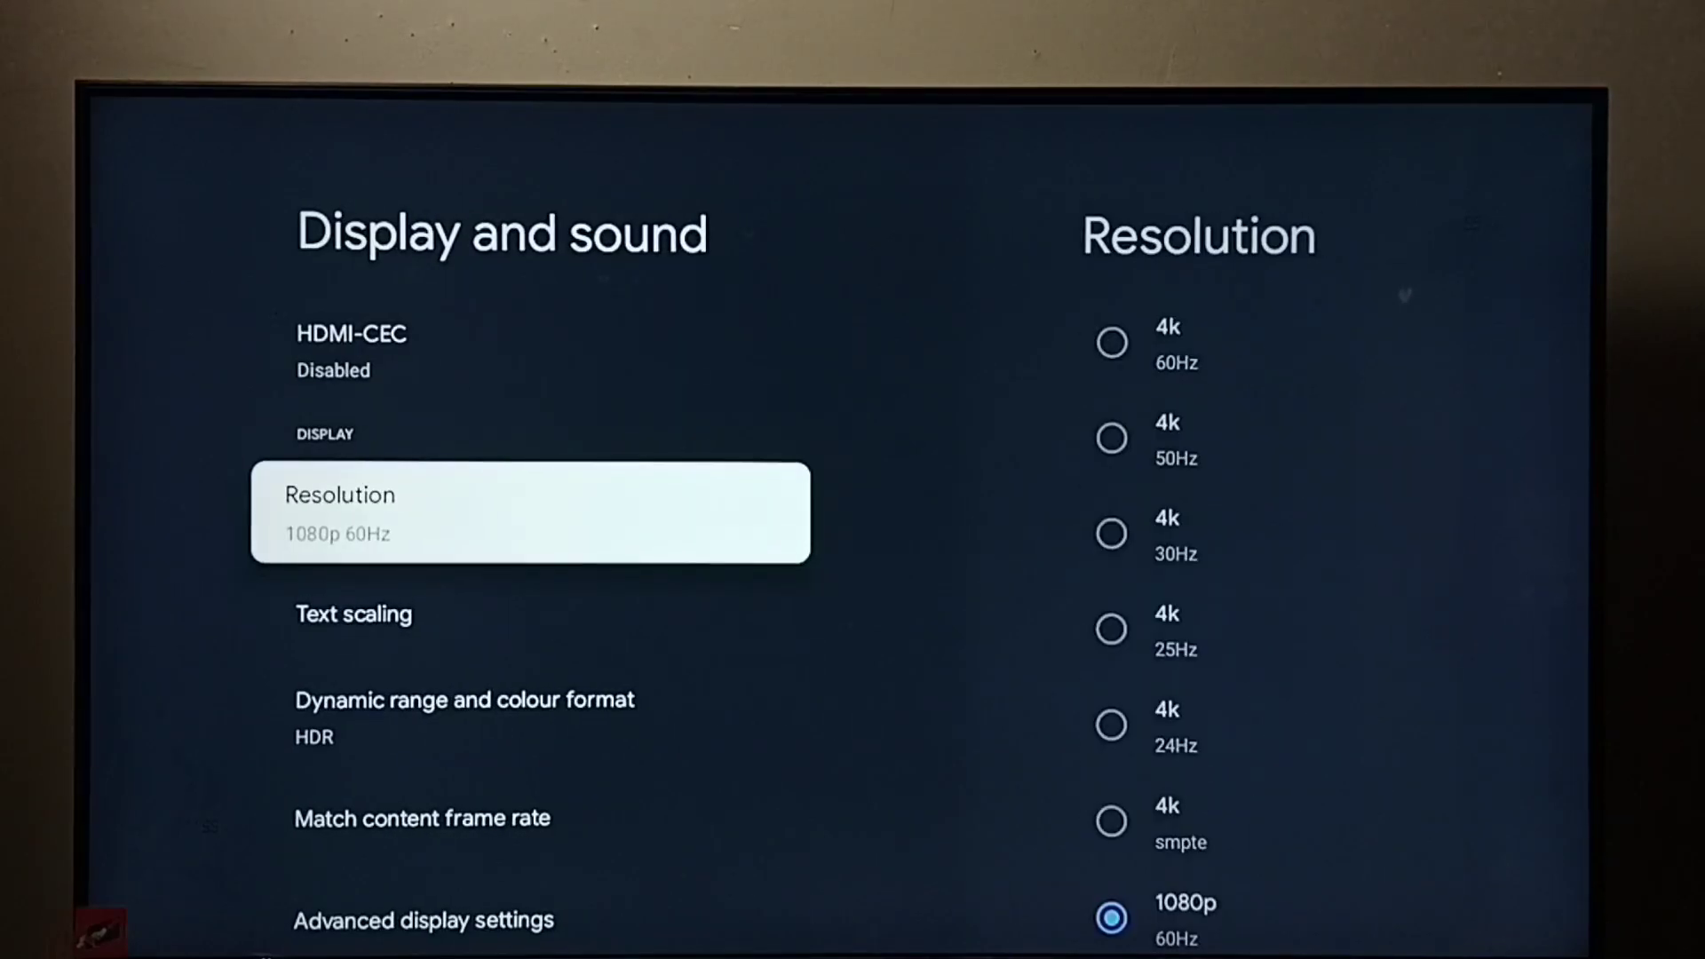
key(Return)
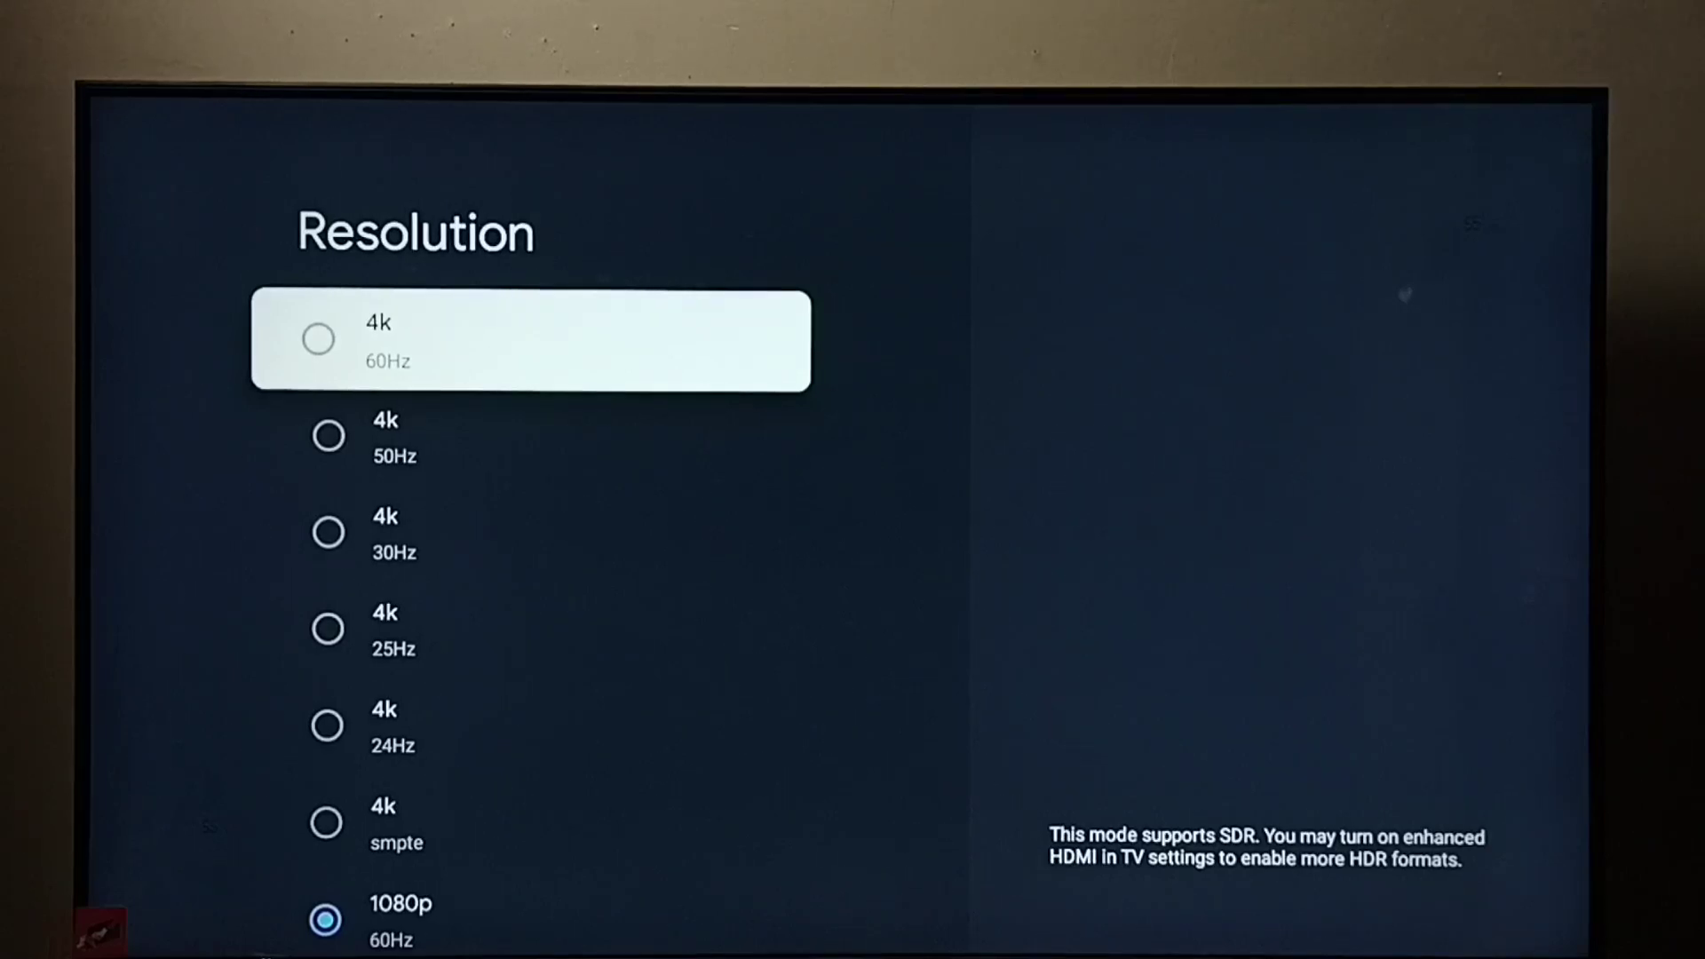
key(Down)
key(Down)
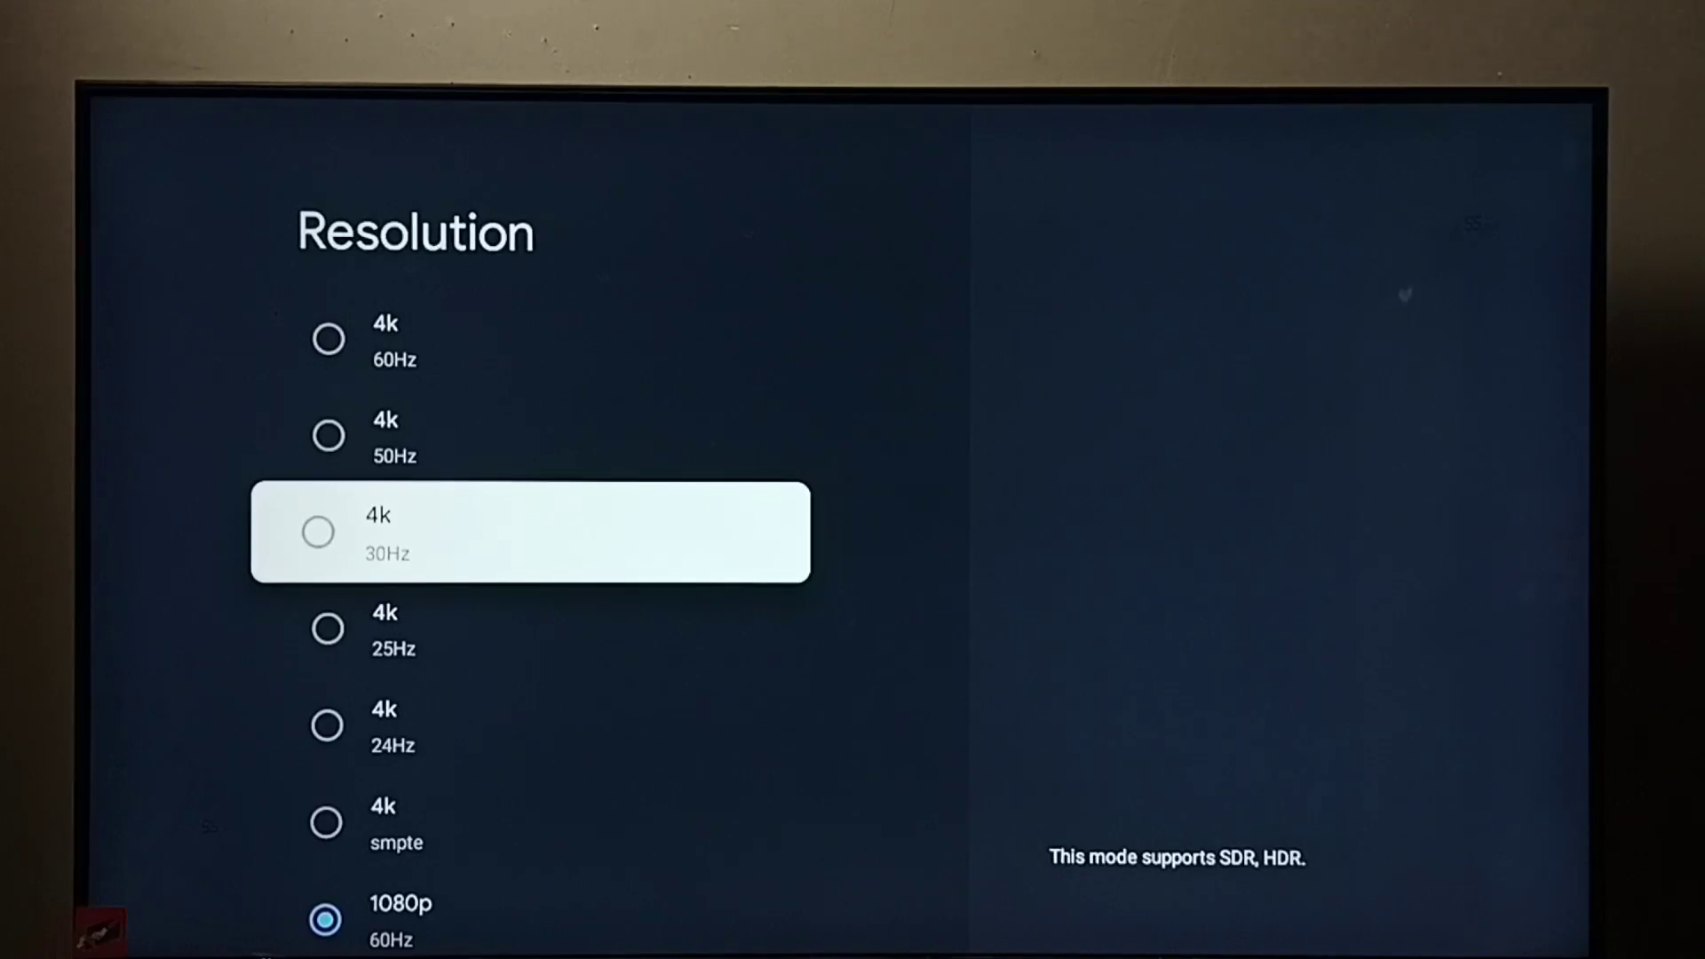
key(Down)
key(Down)
key(Down)
key(Down)
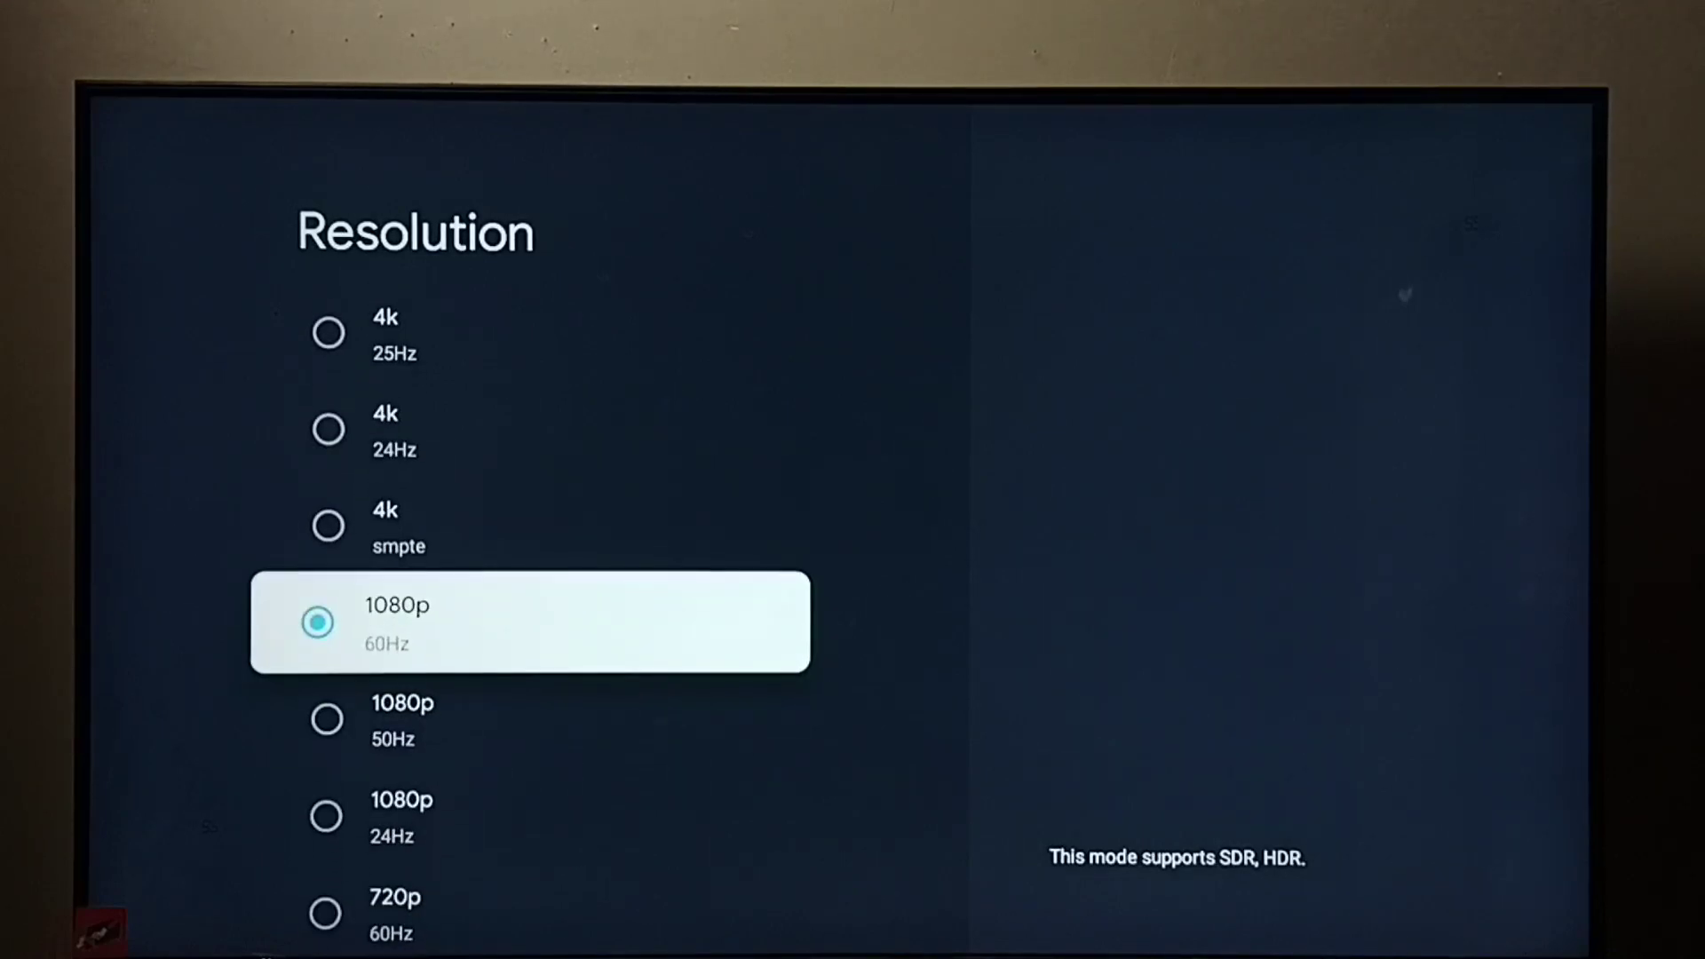
key(Down)
key(Down)
key(Down)
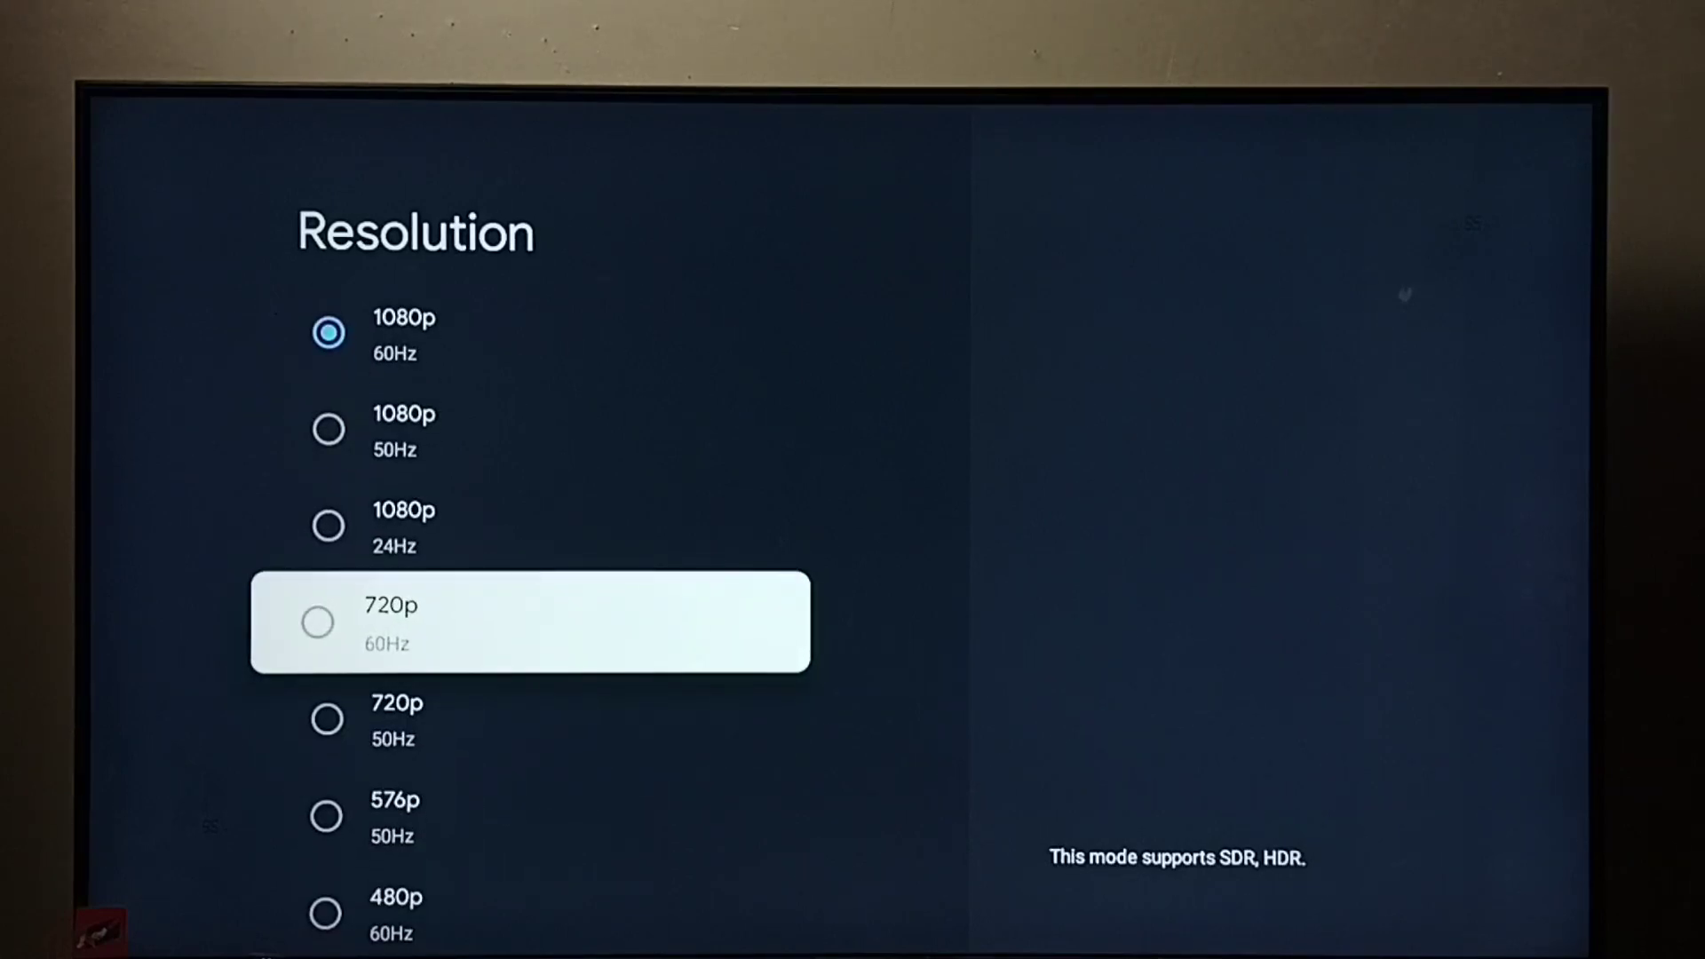
key(Up)
key(Up)
key(Up)
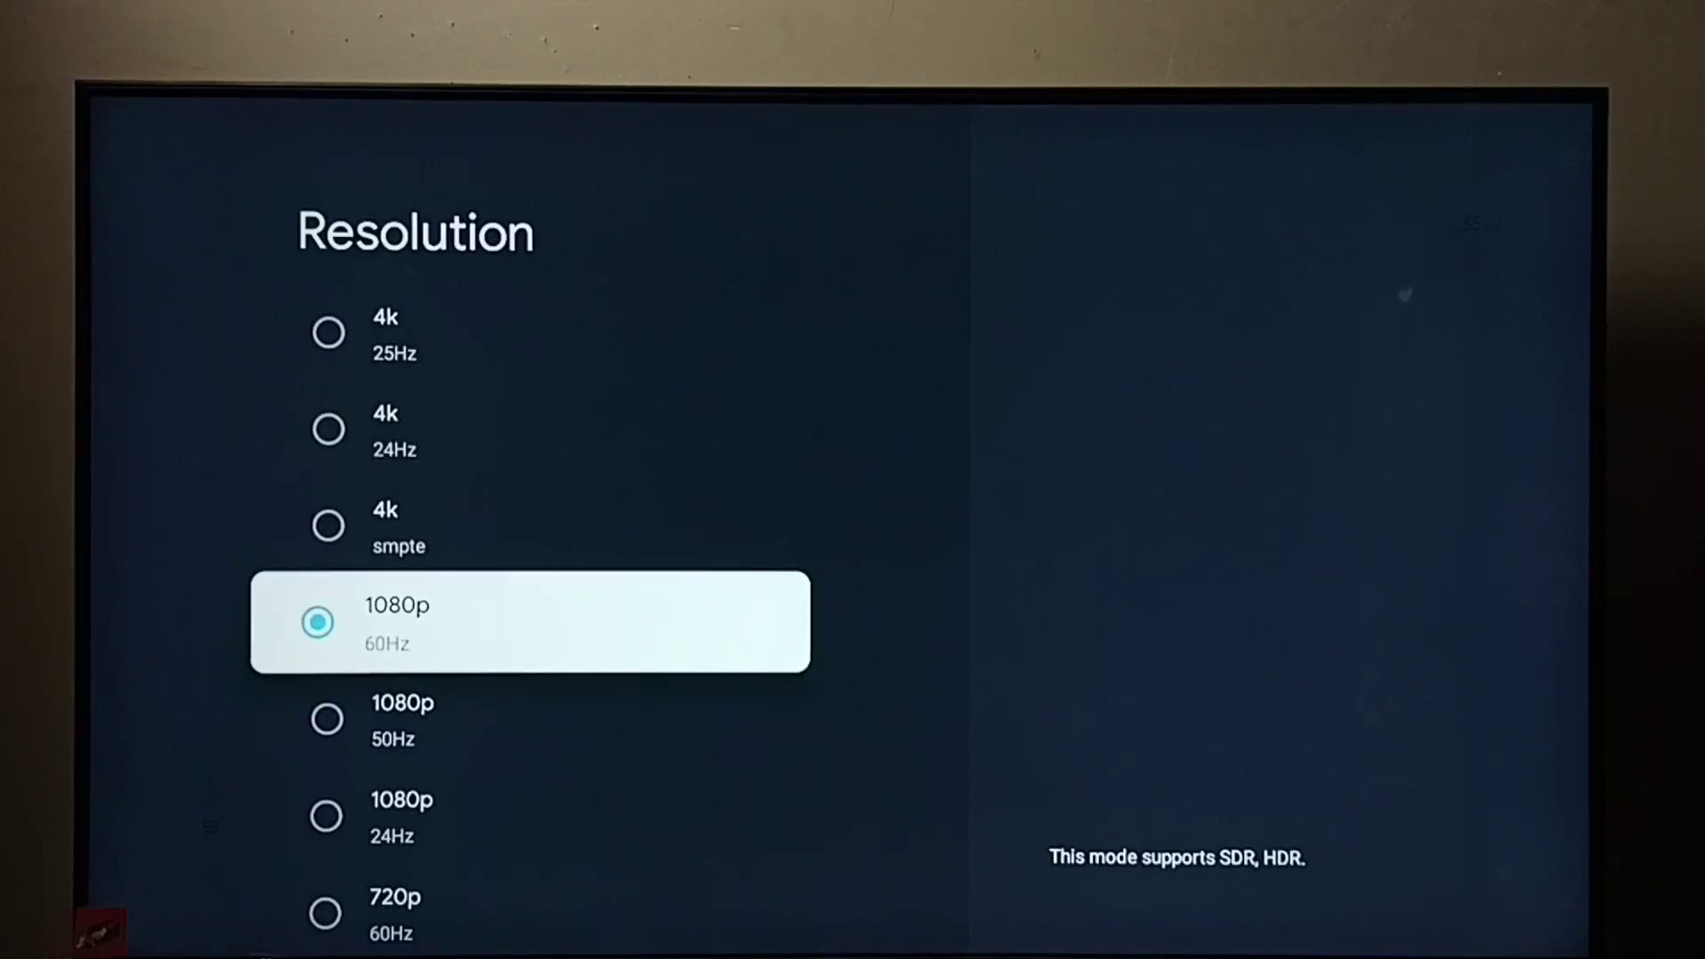
key(Up)
key(Up)
key(Up)
key(Up)
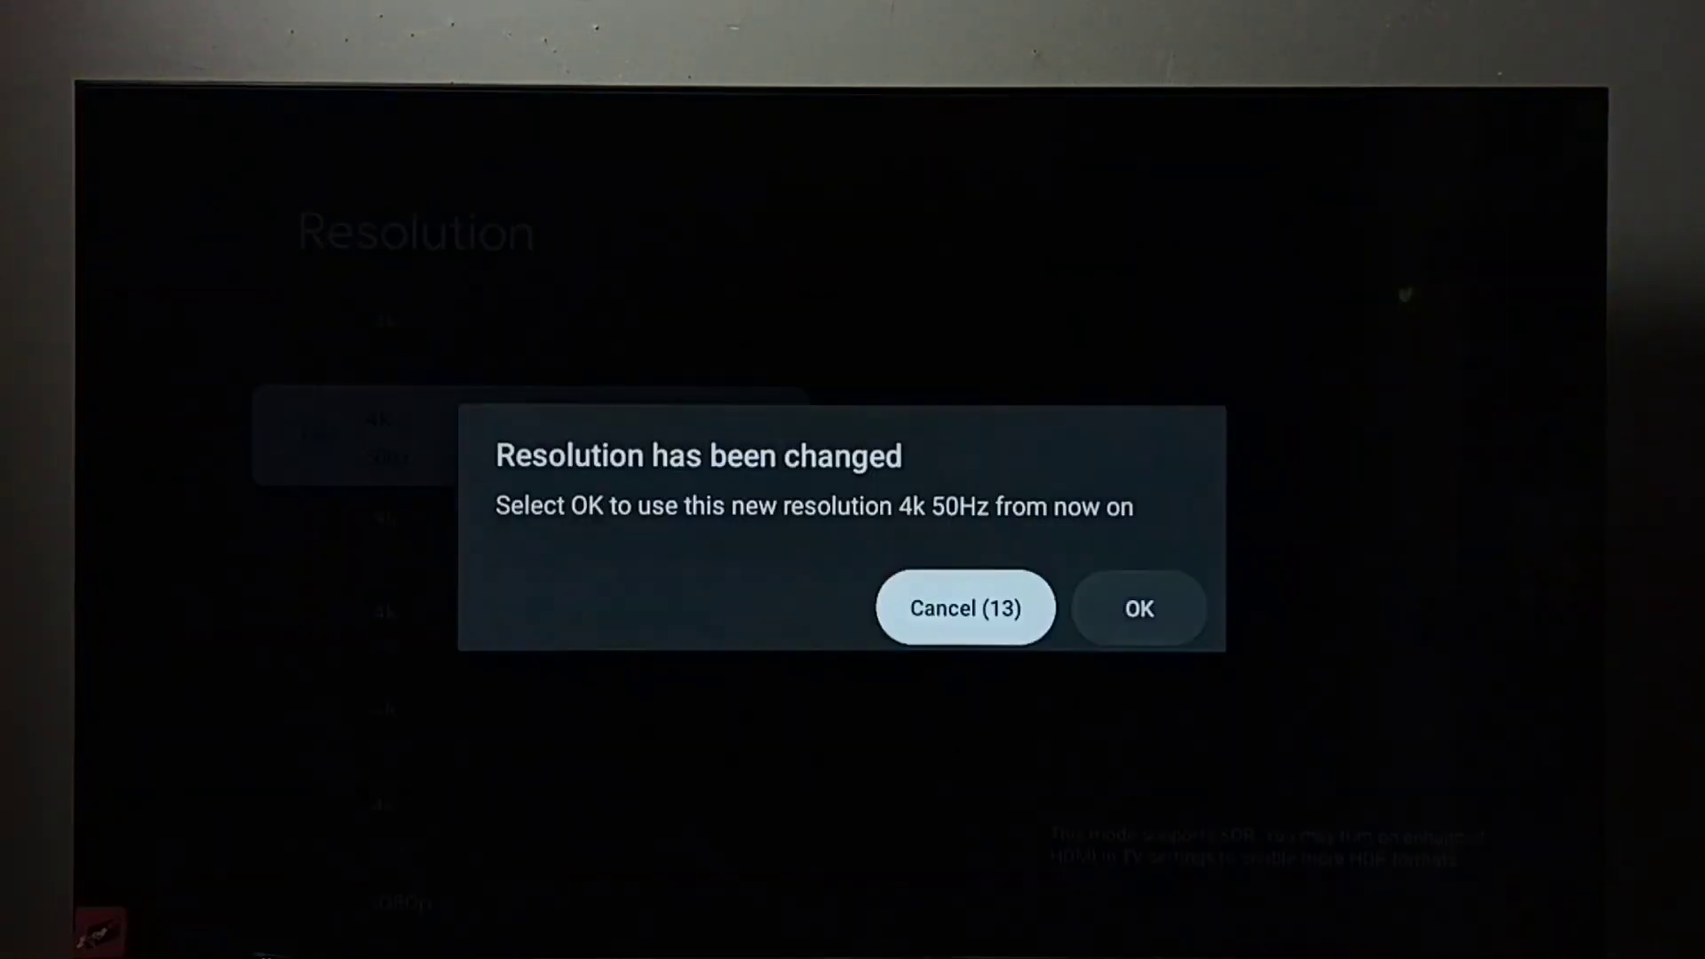
Keep the new 4k 50Hz resolution in the 'Resolution has been changed' dialog
key(Right)
key(Return)
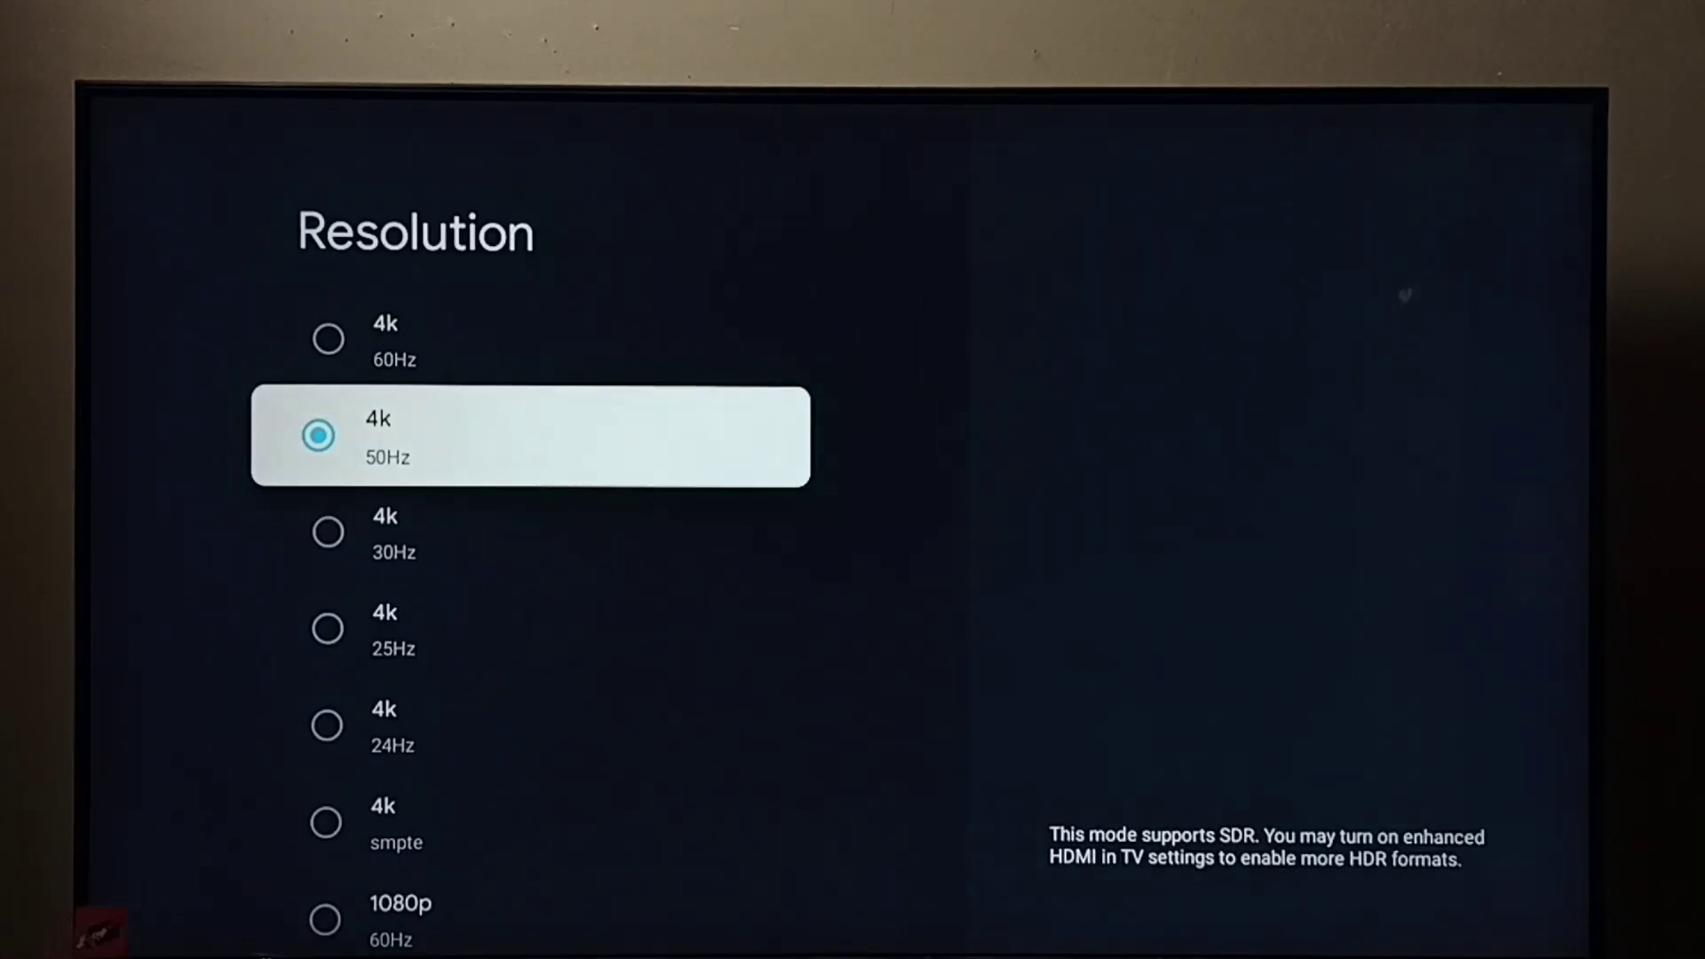
Select 1080p 60Hz, keep it, and go back to Display and sound
key(Down)
key(Down)
key(Down)
key(Down)
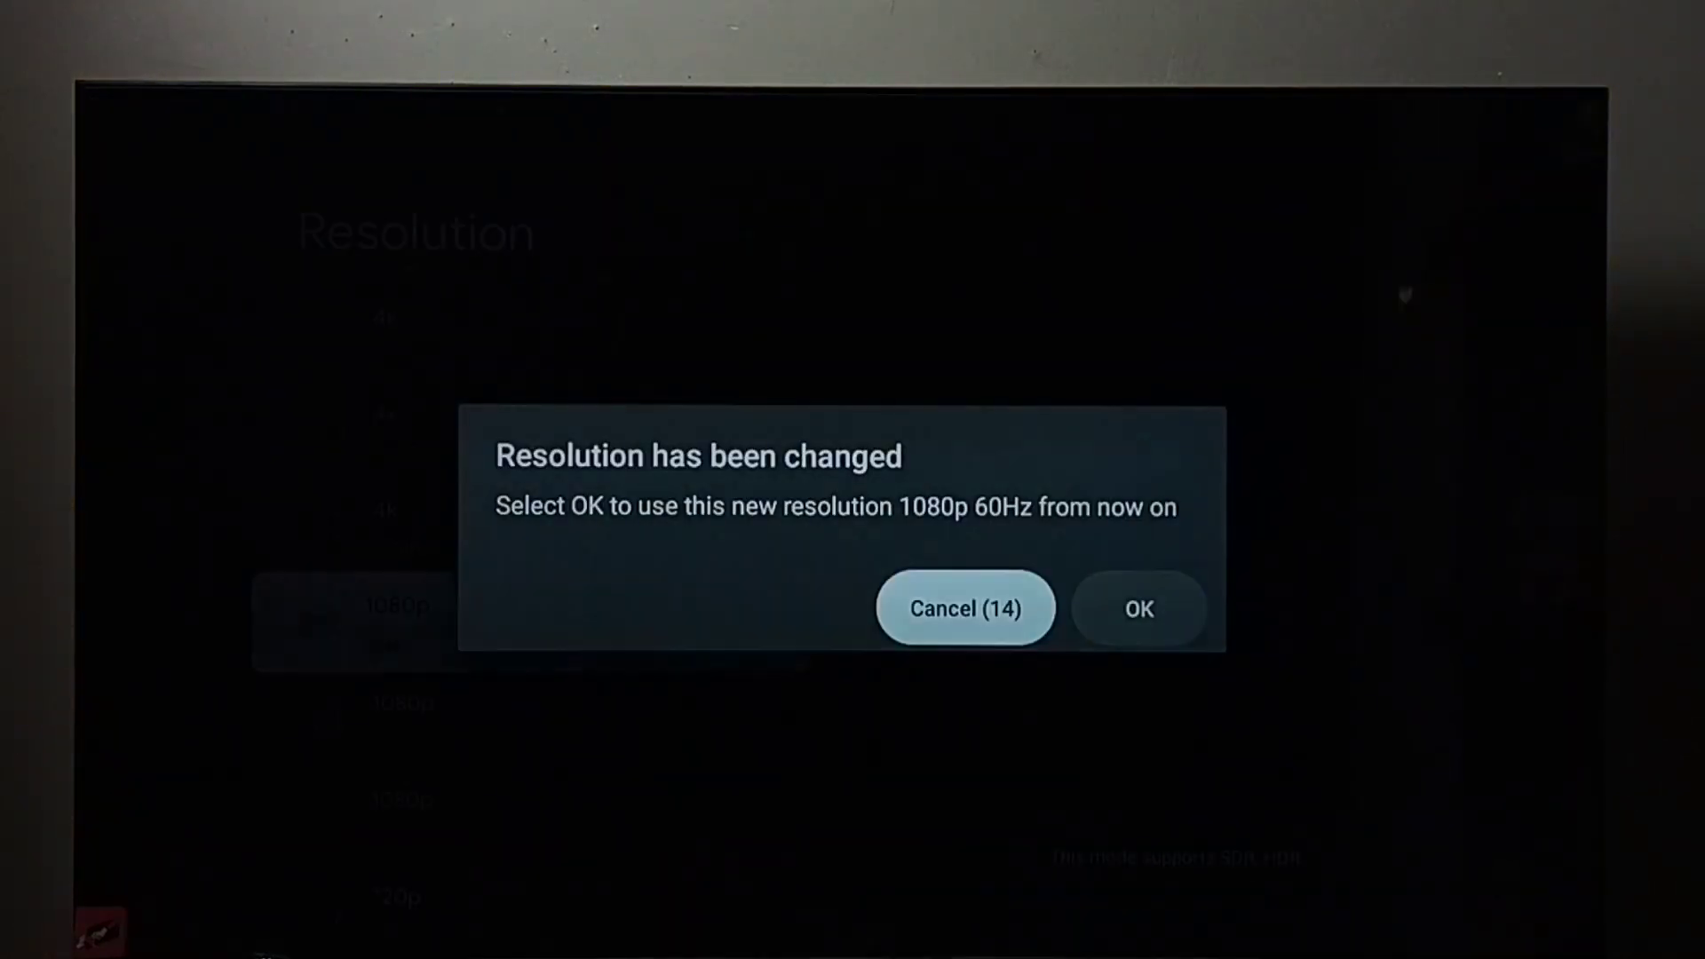
key(Right)
key(Return)
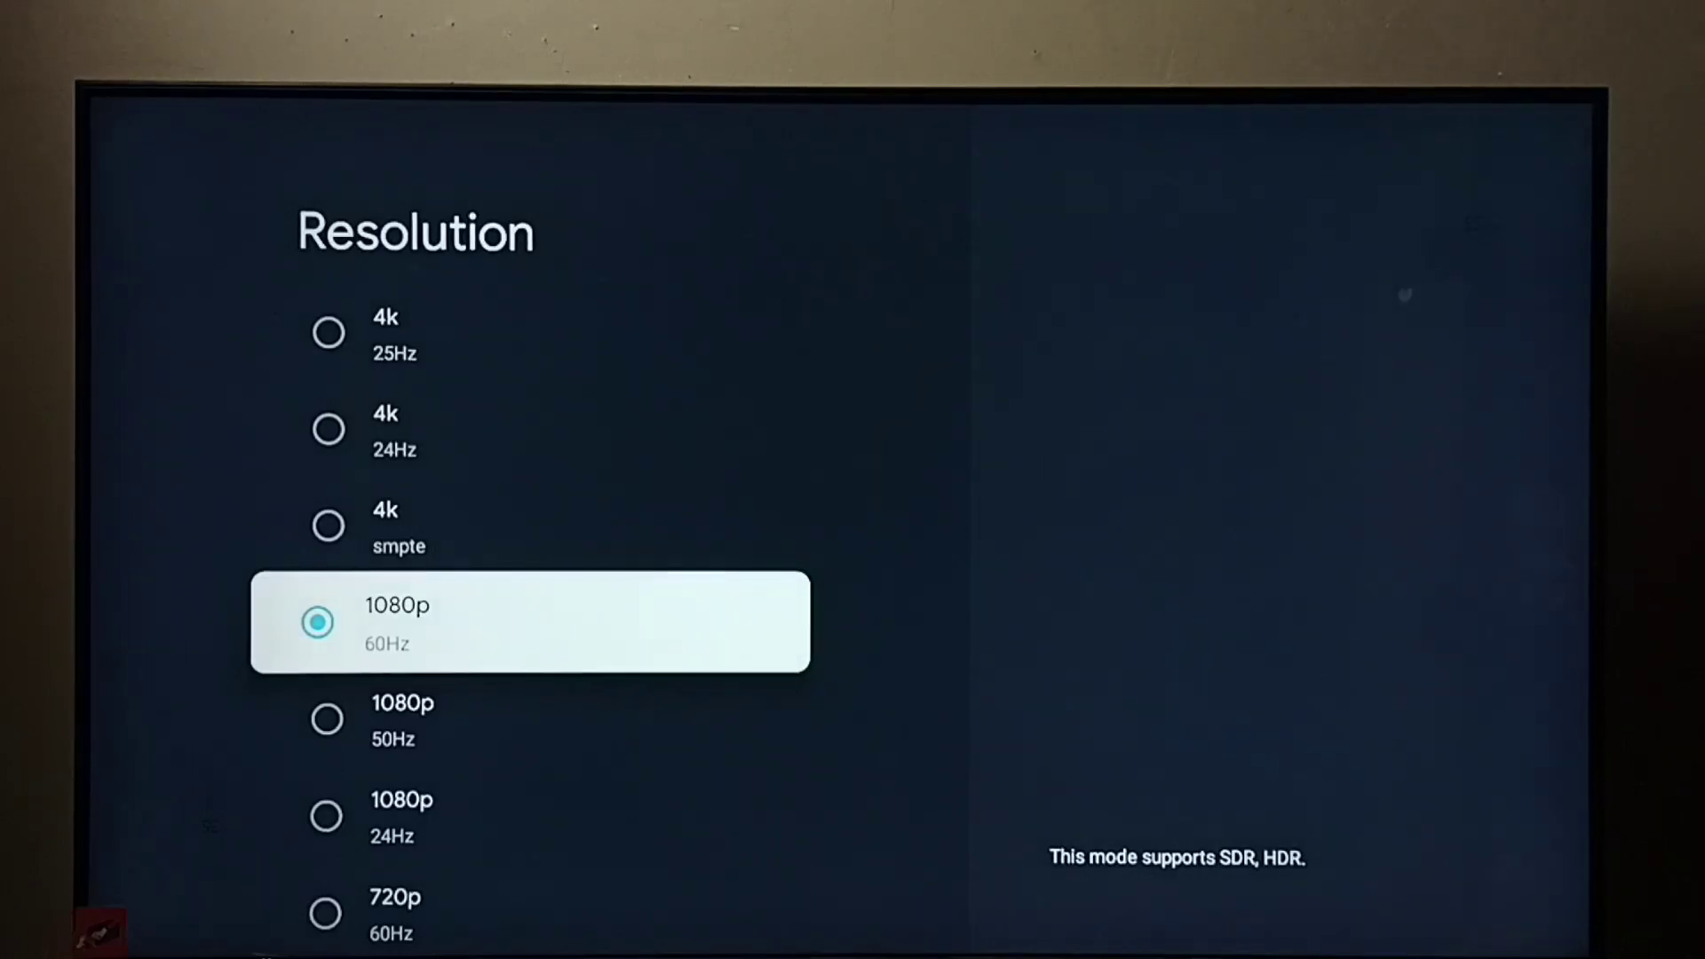
key(Escape)
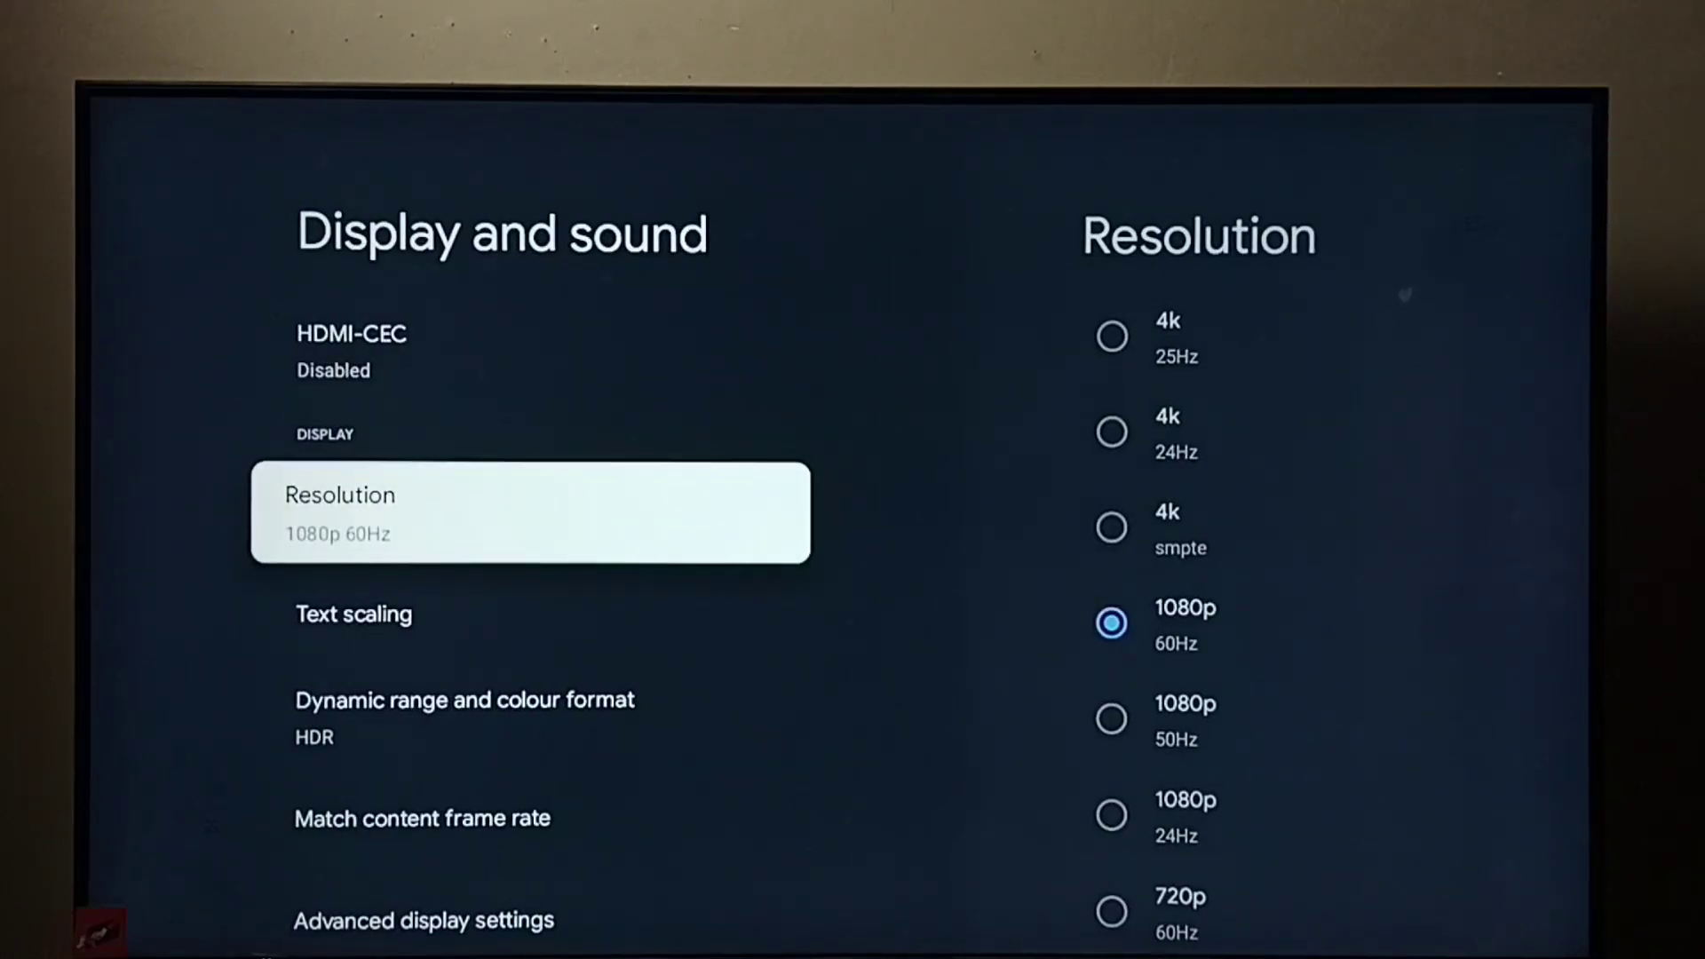